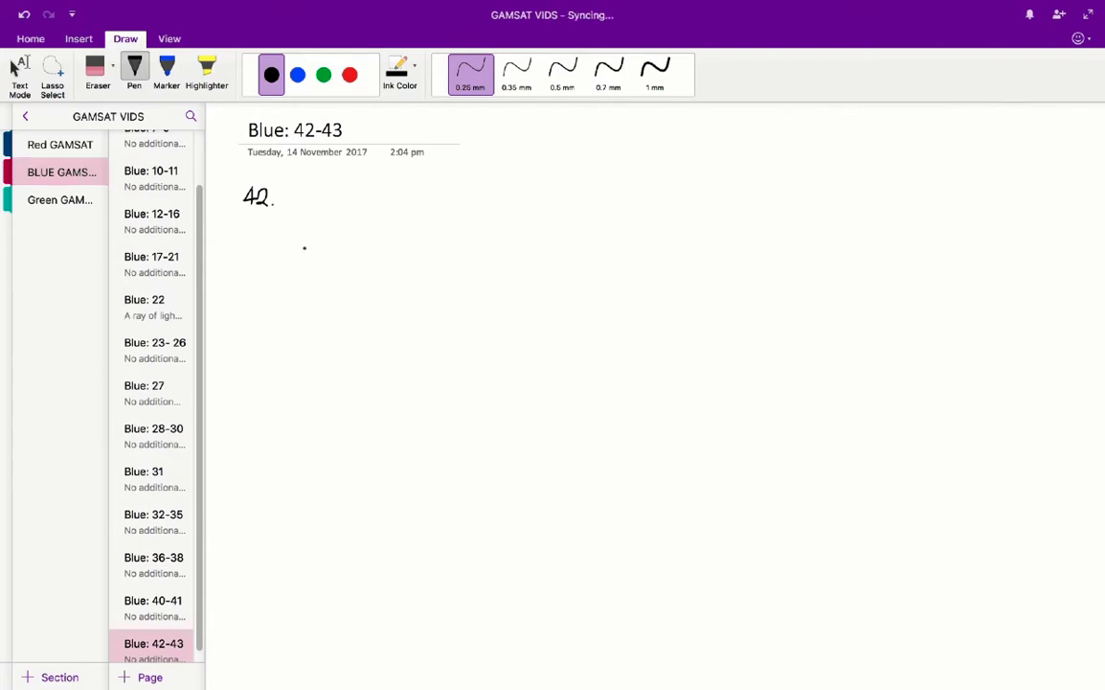
# Handwrite ΔG = −'ve under question 42. in black ink.
pyautogui.moveTo(356, 230)
pyautogui.mouseDown()
pyautogui.moveTo(346, 246)
pyautogui.moveTo(356, 230)
pyautogui.moveTo(469, 237)
pyautogui.mouseUp()
pyautogui.moveTo(471, 234); pyautogui.dragTo(495, 242)
pyautogui.click(498, 245)
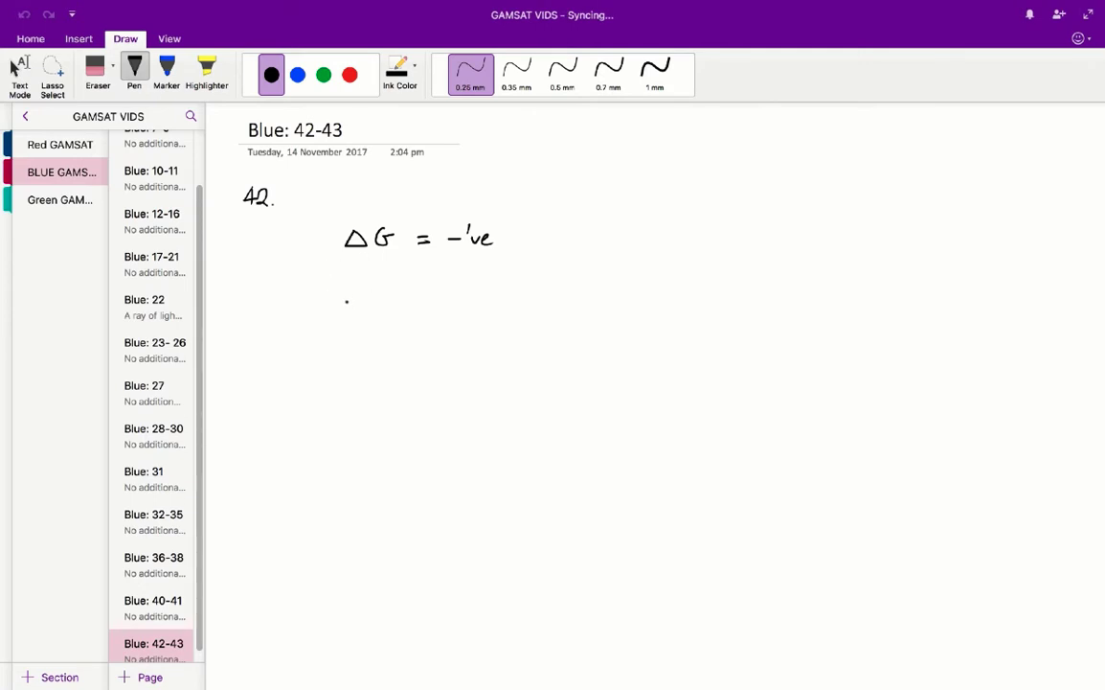
# Write ΔH = +'ve beneath the ΔG line, then switch the ink colour to blue.
pyautogui.moveTo(349, 280); pyautogui.dragTo(384, 301)
pyautogui.moveTo(416, 293); pyautogui.dragTo(468, 285)
pyautogui.moveTo(461, 275)
pyautogui.mouseDown()
pyautogui.moveTo(459, 296)
pyautogui.moveTo(478, 281)
pyautogui.moveTo(502, 294)
pyautogui.mouseUp()
pyautogui.moveTo(520, 299); pyautogui.dragTo(520, 299)
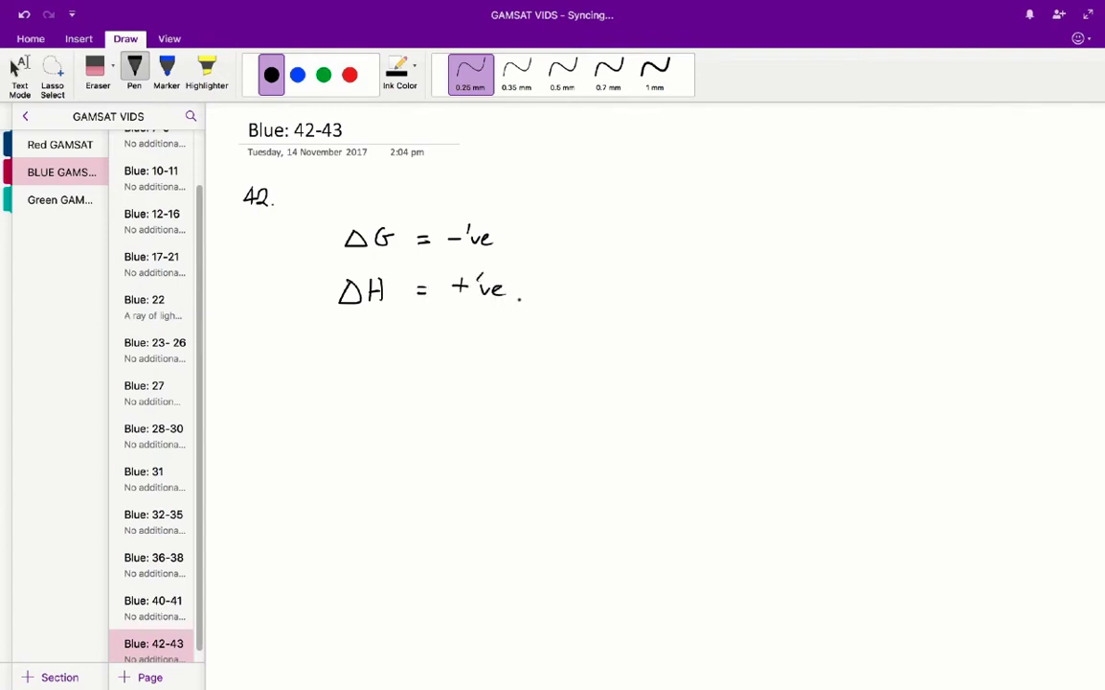
pyautogui.click(297, 75)
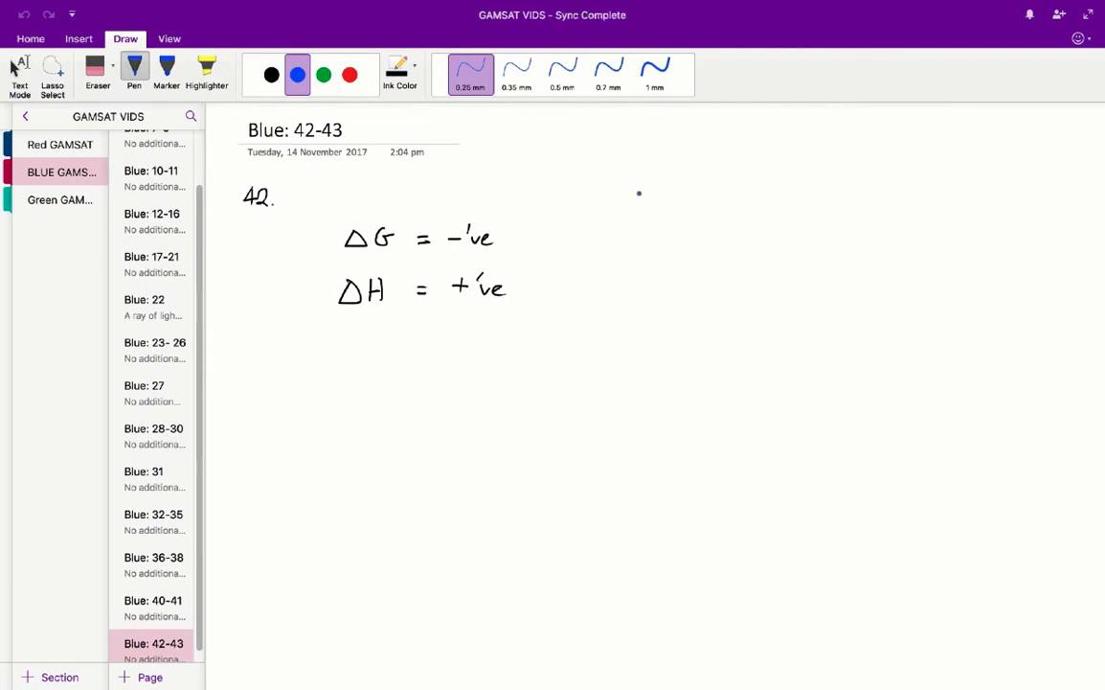
# Write ΔG = ΔH − T×ΔS in blue on the right, marking a red minus under ΔG and a red plus under ΔH.
pyautogui.moveTo(640, 198)
pyautogui.mouseDown()
pyautogui.moveTo(622, 230)
pyautogui.moveTo(652, 229)
pyautogui.mouseUp()
pyautogui.moveTo(652, 230); pyautogui.dragTo(623, 230)
pyautogui.moveTo(685, 209)
pyautogui.mouseDown()
pyautogui.moveTo(676, 219)
pyautogui.moveTo(710, 213)
pyautogui.mouseUp()
pyautogui.moveTo(698, 223)
pyautogui.mouseDown()
pyautogui.moveTo(743, 194)
pyautogui.moveTo(766, 219)
pyautogui.moveTo(782, 206)
pyautogui.mouseUp()
pyautogui.moveTo(782, 195)
pyautogui.mouseDown()
pyautogui.moveTo(781, 219)
pyautogui.moveTo(834, 196)
pyautogui.moveTo(840, 213)
pyautogui.moveTo(822, 212)
pyautogui.moveTo(881, 207)
pyautogui.mouseUp()
pyautogui.moveTo(881, 198); pyautogui.dragTo(874, 207)
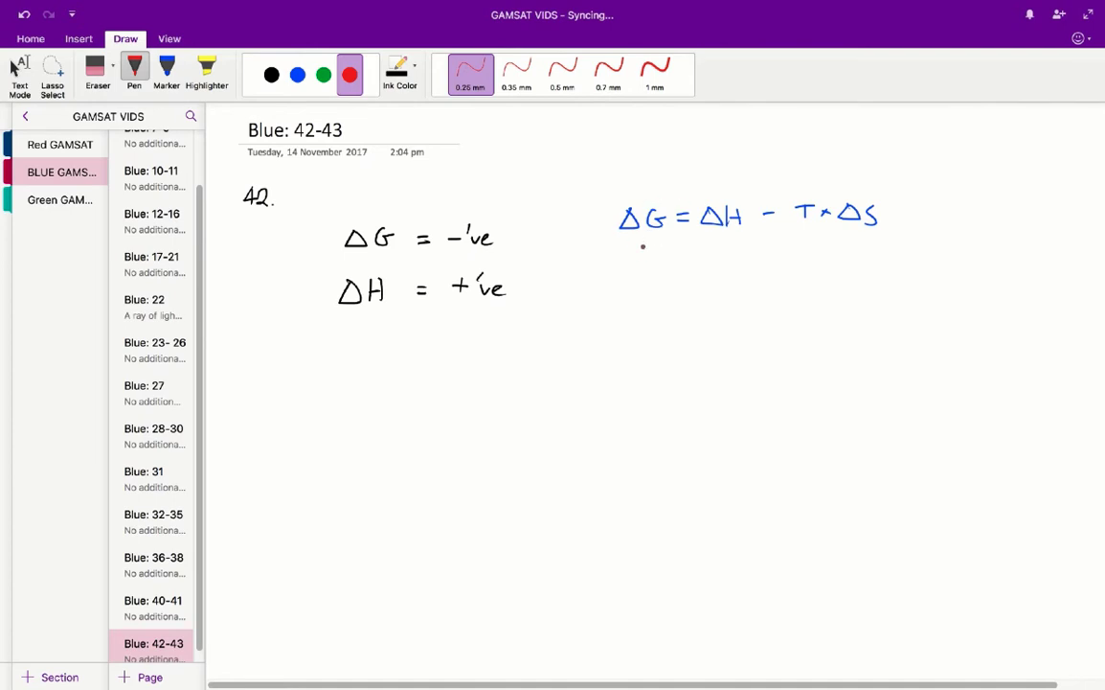
pyautogui.moveTo(632, 247); pyautogui.dragTo(656, 247)
pyautogui.moveTo(709, 243)
pyautogui.mouseDown()
pyautogui.moveTo(725, 242)
pyautogui.moveTo(716, 251)
pyautogui.mouseUp()
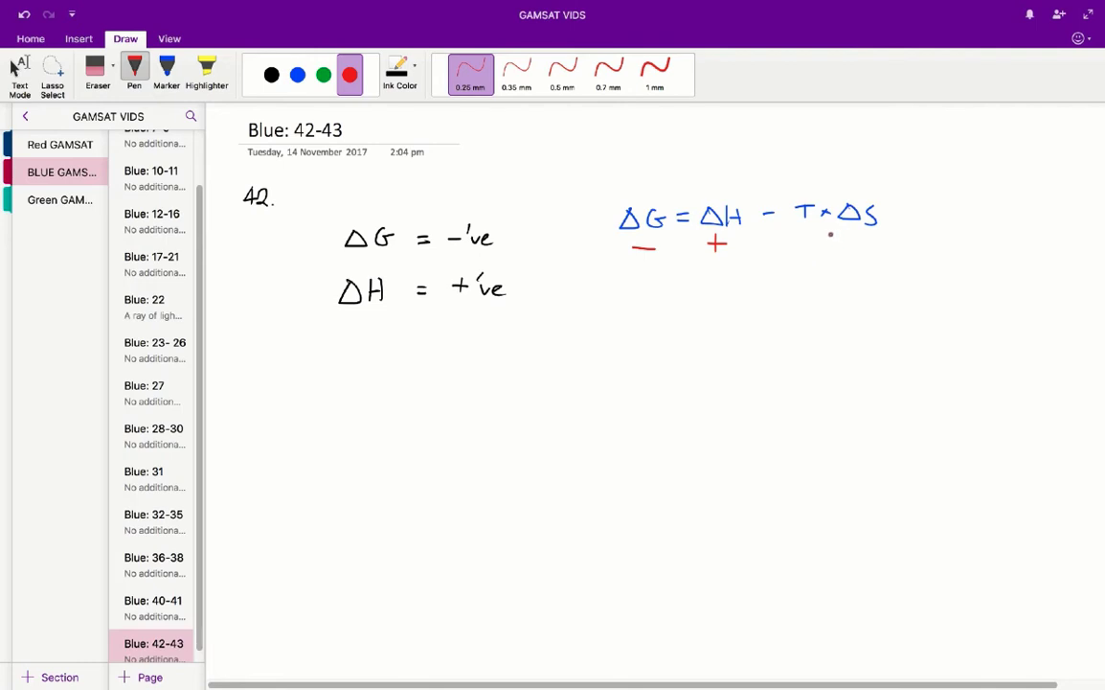
# Draw a red brace under T×ΔS marked +, and write T = + below the equation.
pyautogui.moveTo(804, 234)
pyautogui.mouseDown()
pyautogui.moveTo(833, 246)
pyautogui.moveTo(868, 230)
pyautogui.mouseUp()
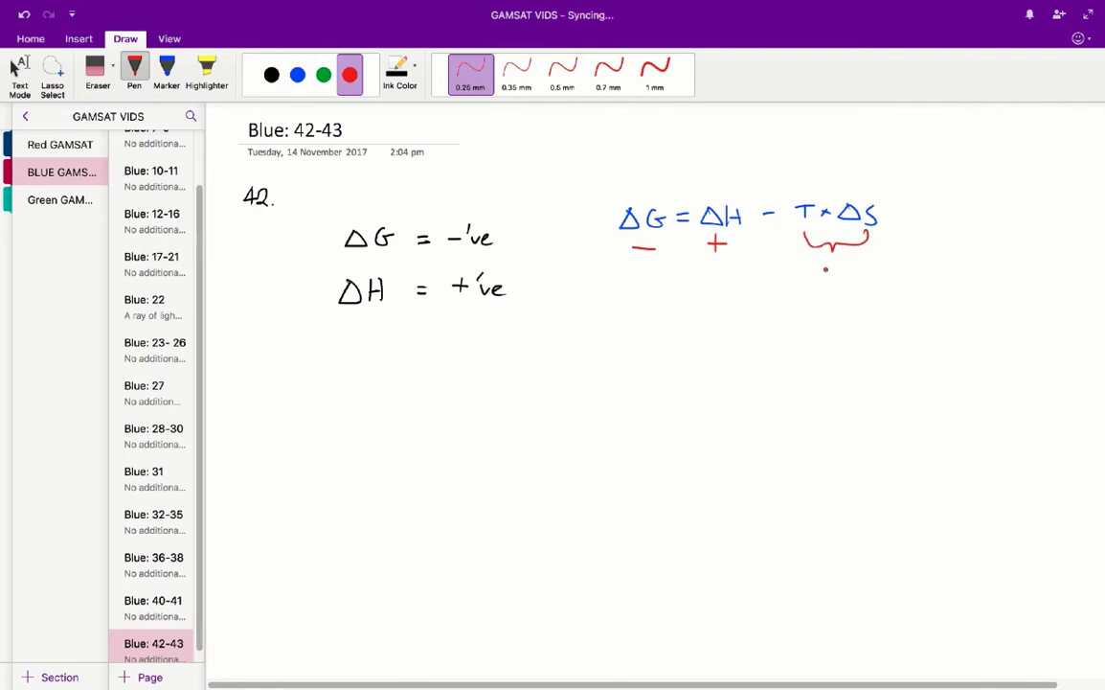
pyautogui.moveTo(821, 267)
pyautogui.mouseDown()
pyautogui.moveTo(840, 267)
pyautogui.moveTo(830, 275)
pyautogui.mouseUp()
pyautogui.moveTo(640, 323); pyautogui.dragTo(670, 321)
pyautogui.moveTo(654, 322)
pyautogui.mouseDown()
pyautogui.moveTo(656, 340)
pyautogui.moveTo(700, 324)
pyautogui.mouseUp()
pyautogui.moveTo(684, 332)
pyautogui.mouseDown()
pyautogui.moveTo(739, 329)
pyautogui.moveTo(732, 337)
pyautogui.mouseUp()
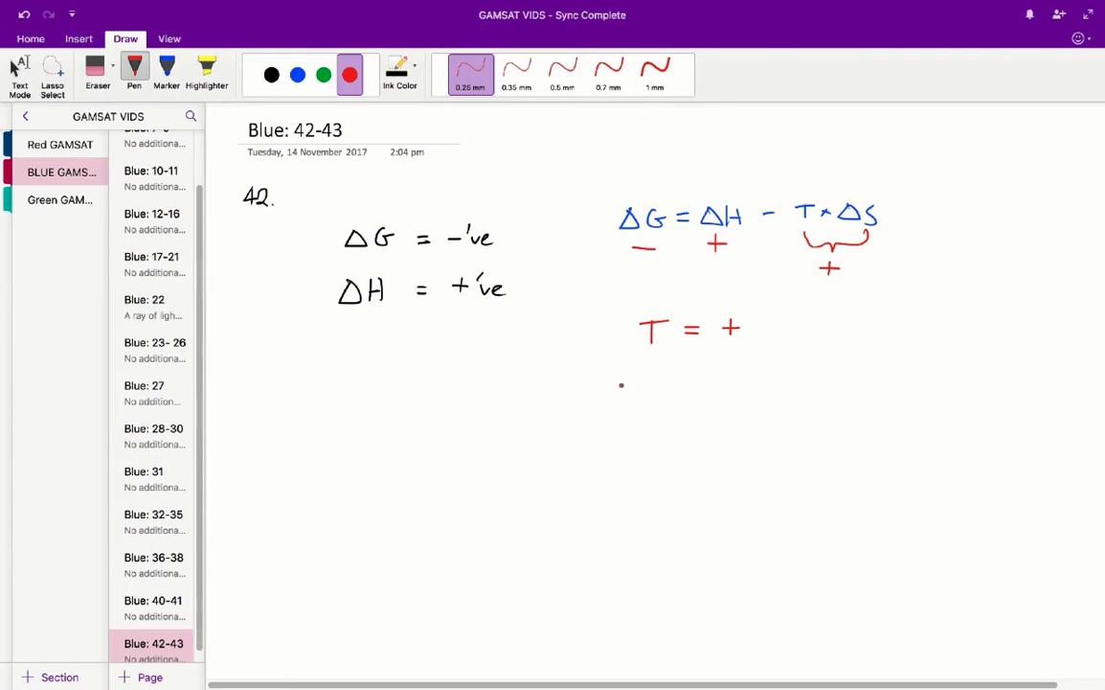
# Write the red conclusion ∴ ΔS = + beneath T = +.
pyautogui.click(608, 401)
pyautogui.click(622, 386)
pyautogui.click(624, 401)
pyautogui.moveTo(661, 382)
pyautogui.mouseDown()
pyautogui.moveTo(682, 398)
pyautogui.moveTo(759, 388)
pyautogui.moveTo(750, 398)
pyautogui.mouseUp()
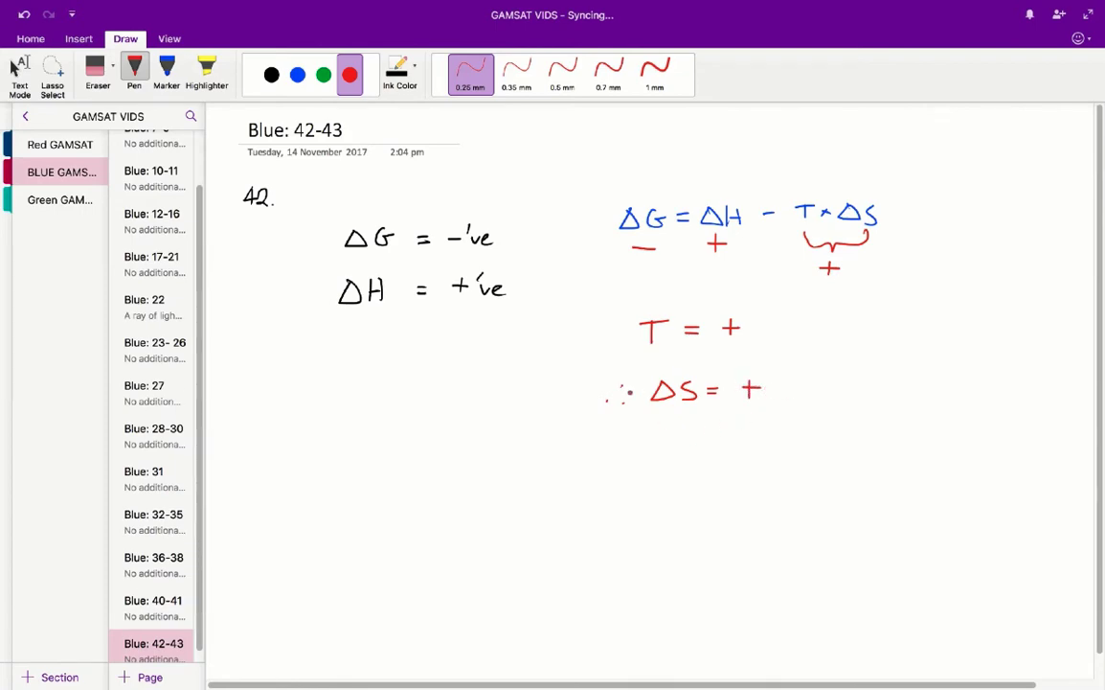
# With the fine black pen, write ΔS = +'ve under ΔH and mark answer A beside the sign lines.
pyautogui.click(167, 74)
pyautogui.click(133, 69)
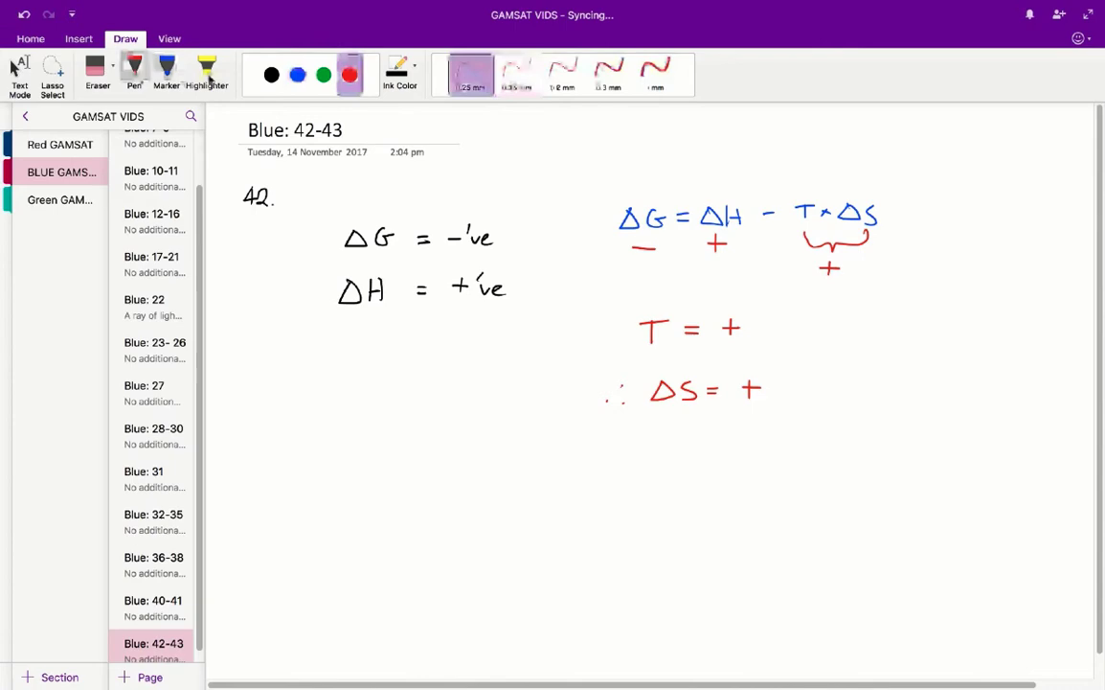
pyautogui.click(272, 75)
pyautogui.moveTo(347, 336)
pyautogui.mouseDown()
pyautogui.moveTo(383, 355)
pyautogui.moveTo(366, 354)
pyautogui.moveTo(417, 338)
pyautogui.mouseUp()
pyautogui.click(339, 354)
pyautogui.moveTo(403, 347); pyautogui.dragTo(446, 337)
pyautogui.moveTo(437, 327)
pyautogui.mouseDown()
pyautogui.moveTo(436, 347)
pyautogui.moveTo(452, 329)
pyautogui.moveTo(480, 328)
pyautogui.moveTo(485, 344)
pyautogui.mouseUp()
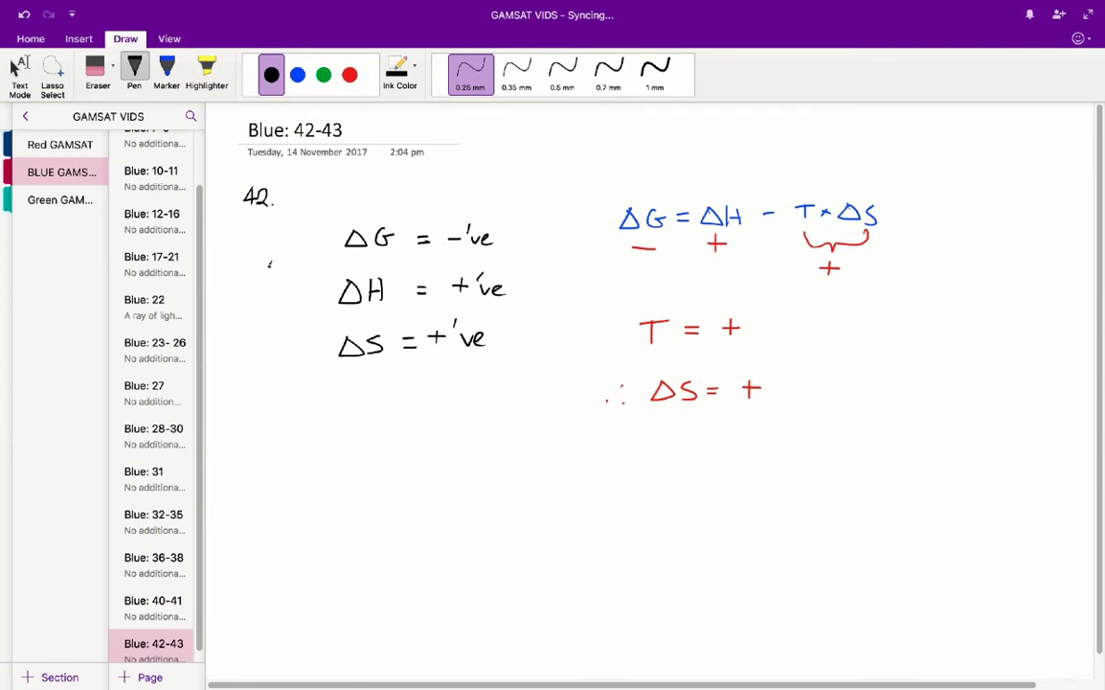
pyautogui.moveTo(272, 262)
pyautogui.mouseDown()
pyautogui.moveTo(263, 285)
pyautogui.moveTo(281, 284)
pyautogui.mouseUp()
pyautogui.moveTo(265, 276); pyautogui.dragTo(279, 273)
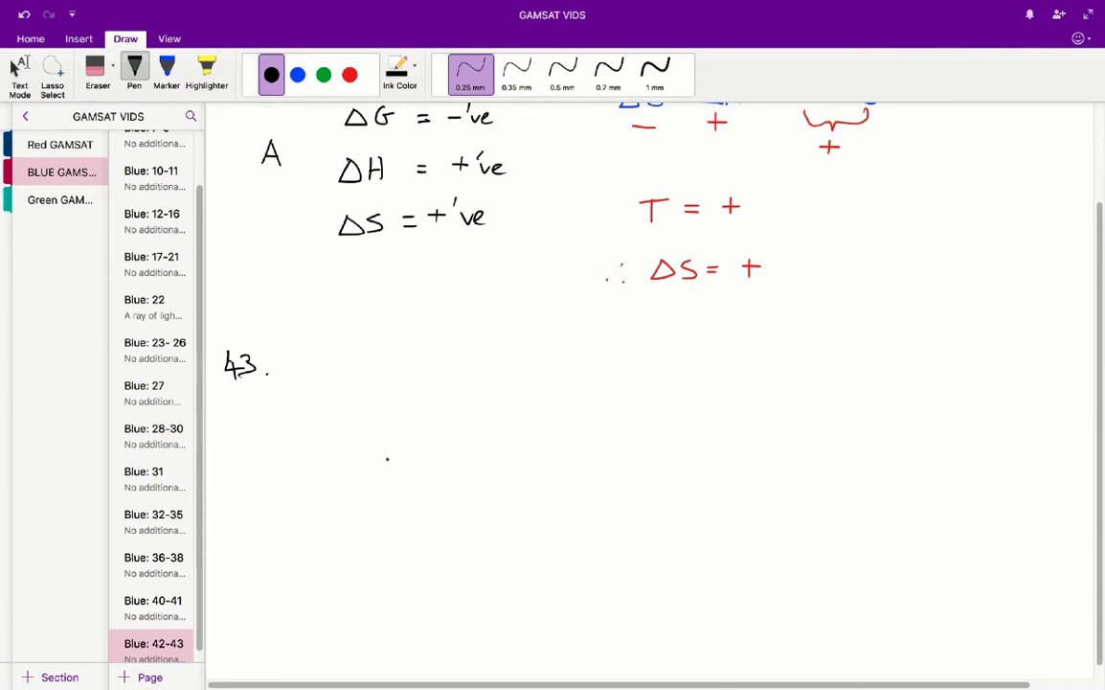
# Handwrite 'liquid to solid.' in black ink after 43.
pyautogui.click(15, 67)
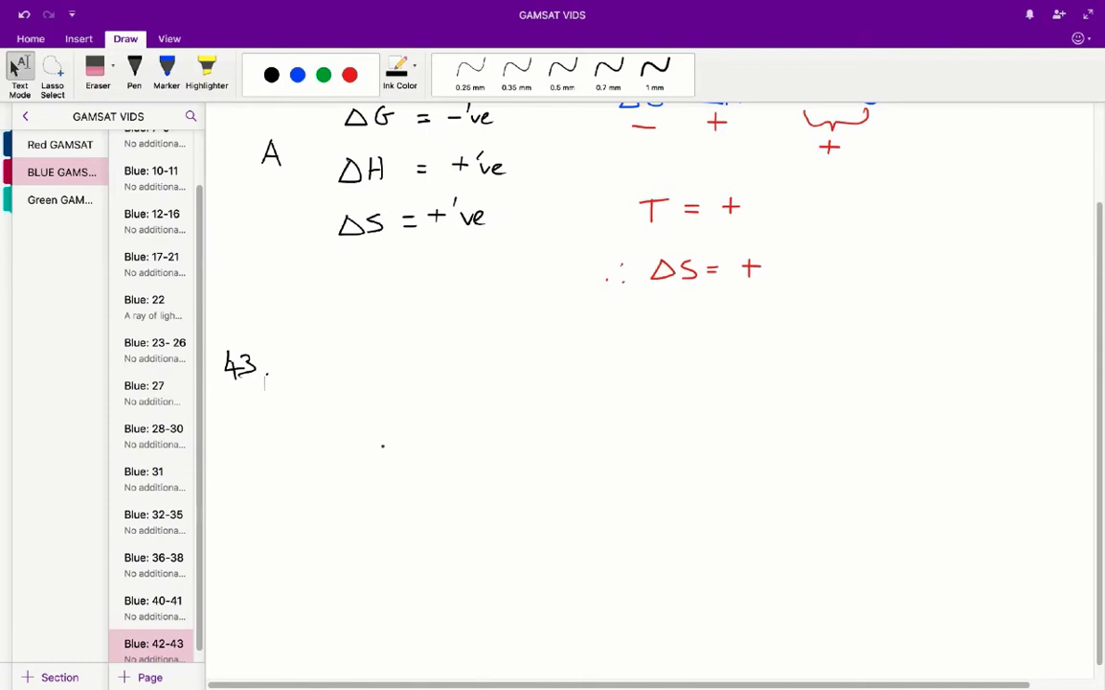
pyautogui.click(271, 74)
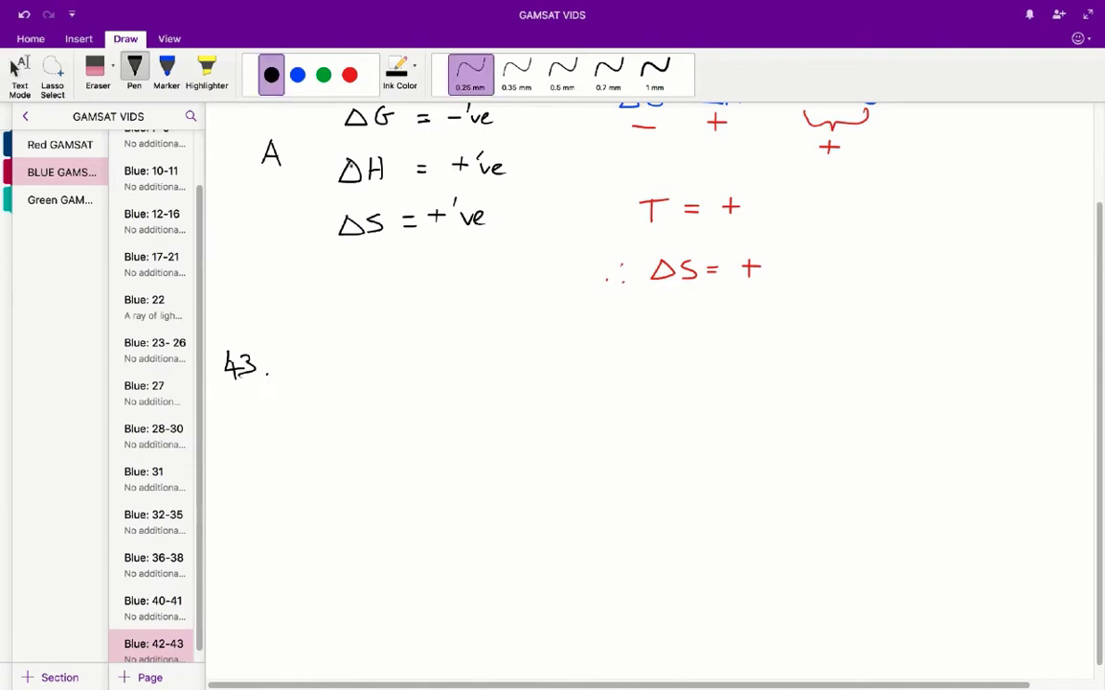
pyautogui.moveTo(344, 350)
pyautogui.mouseDown()
pyautogui.moveTo(344, 378)
pyautogui.moveTo(362, 380)
pyautogui.moveTo(388, 371)
pyautogui.moveTo(402, 341)
pyautogui.moveTo(442, 358)
pyautogui.mouseUp()
pyautogui.click(352, 354)
pyautogui.click(389, 348)
pyautogui.moveTo(435, 353); pyautogui.dragTo(436, 365)
pyautogui.moveTo(454, 356); pyautogui.dragTo(466, 364)
pyautogui.moveTo(482, 358); pyautogui.dragTo(515, 364)
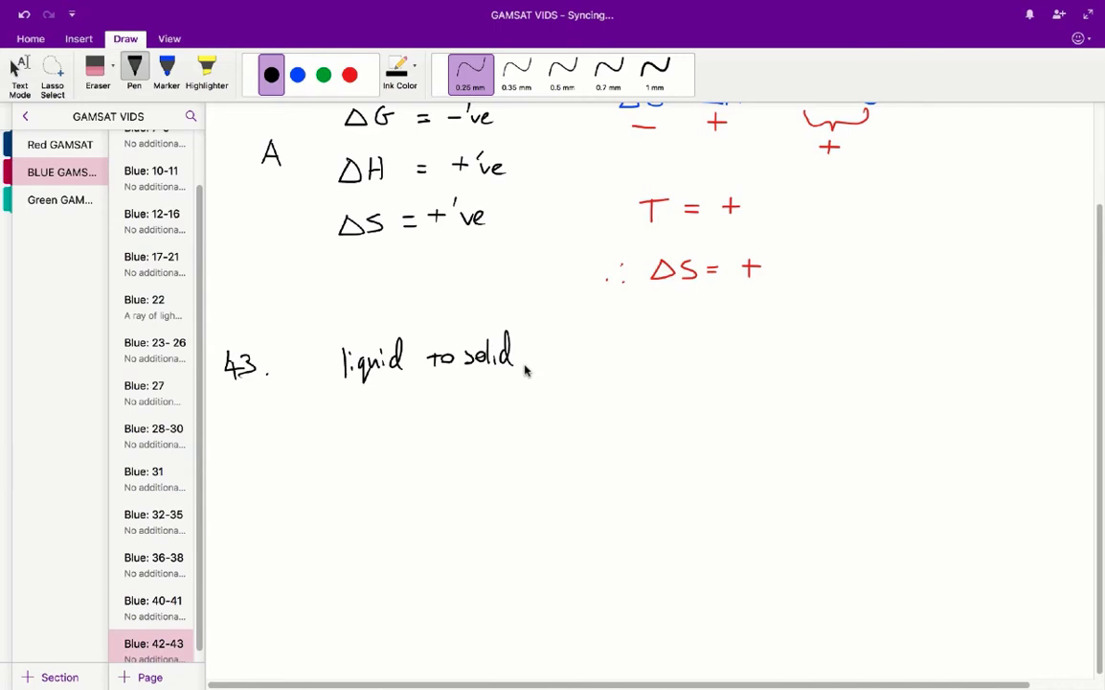
pyautogui.click(525, 363)
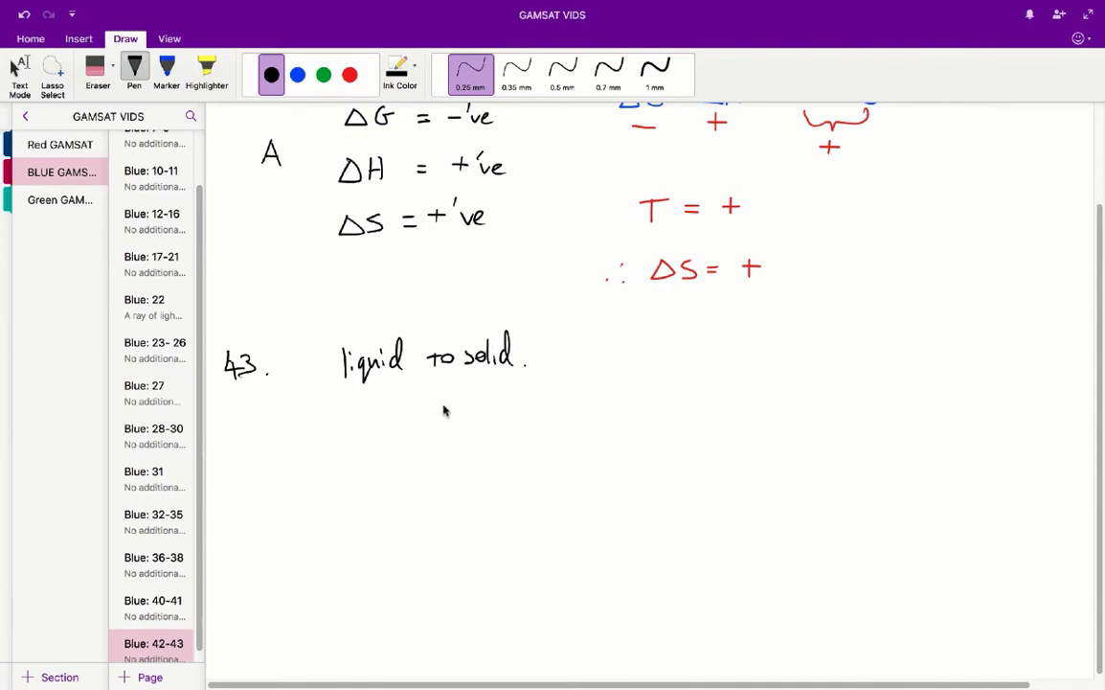
# Write 'solid → liquid.' on the right side of question 43.
pyautogui.click(472, 427)
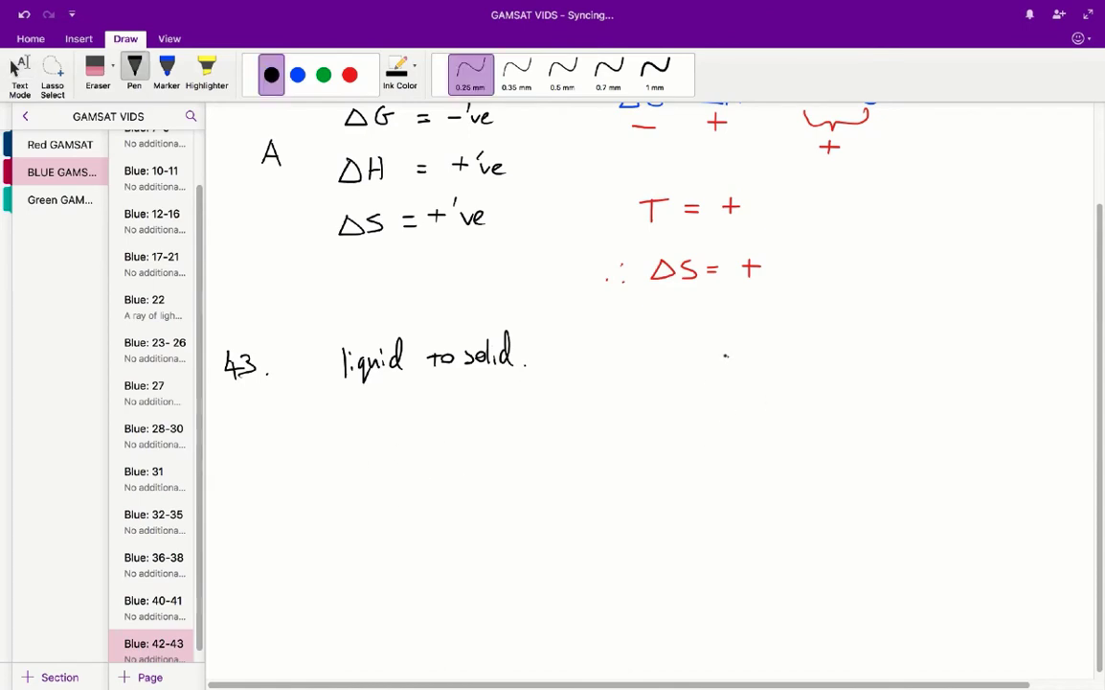
pyautogui.moveTo(719, 353)
pyautogui.mouseDown()
pyautogui.moveTo(746, 369)
pyautogui.moveTo(819, 360)
pyautogui.mouseUp()
pyautogui.moveTo(810, 353); pyautogui.dragTo(811, 367)
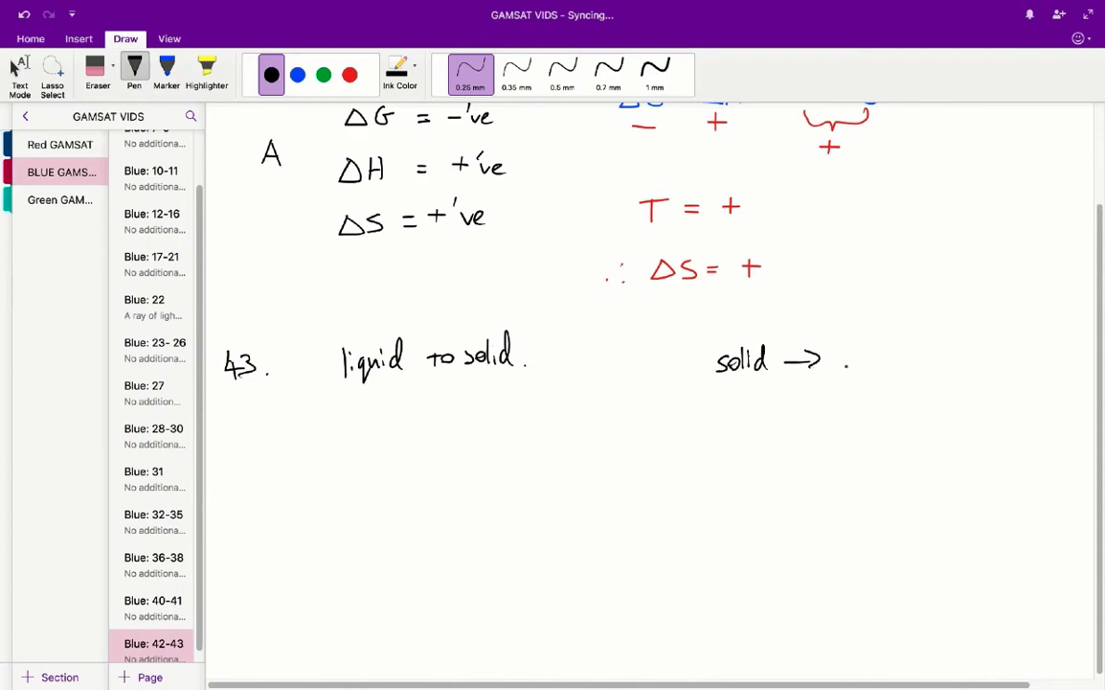
pyautogui.moveTo(843, 347)
pyautogui.mouseDown()
pyautogui.moveTo(843, 368)
pyautogui.moveTo(868, 392)
pyautogui.moveTo(886, 368)
pyautogui.mouseUp()
pyautogui.moveTo(891, 359); pyautogui.dragTo(898, 365)
pyautogui.moveTo(907, 331); pyautogui.dragTo(908, 367)
pyautogui.click(918, 365)
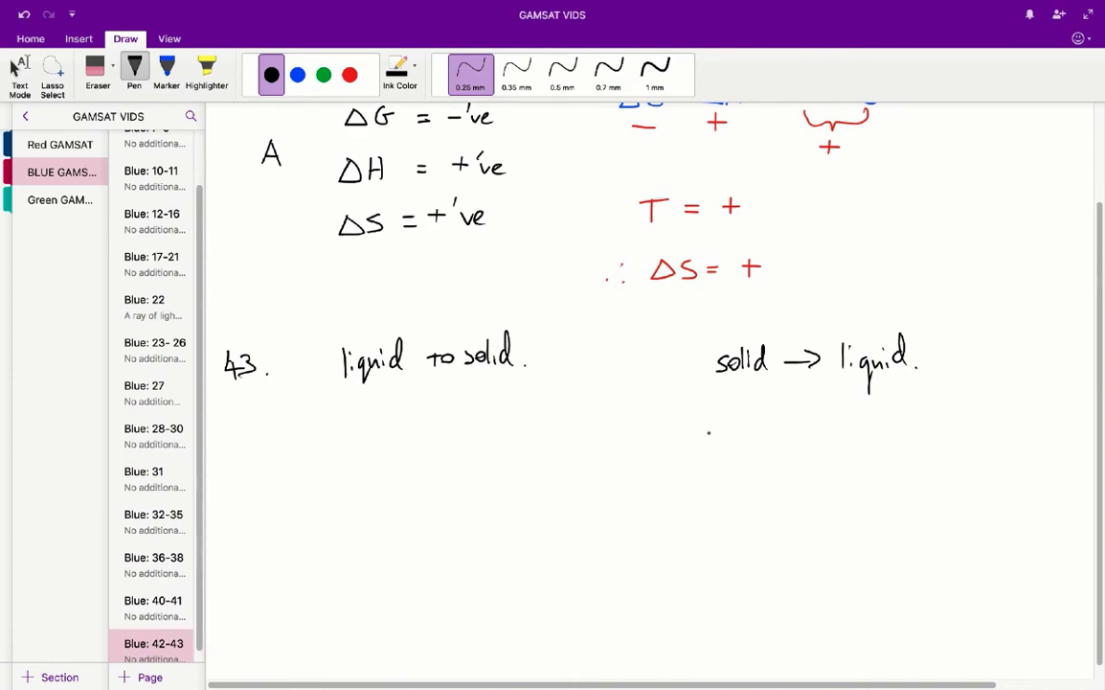
# Write ΔH = +'ve and ΔS = +'ve beneath 'solid → liquid.'.
pyautogui.moveTo(708, 425)
pyautogui.mouseDown()
pyautogui.moveTo(702, 443)
pyautogui.moveTo(708, 426)
pyautogui.mouseUp()
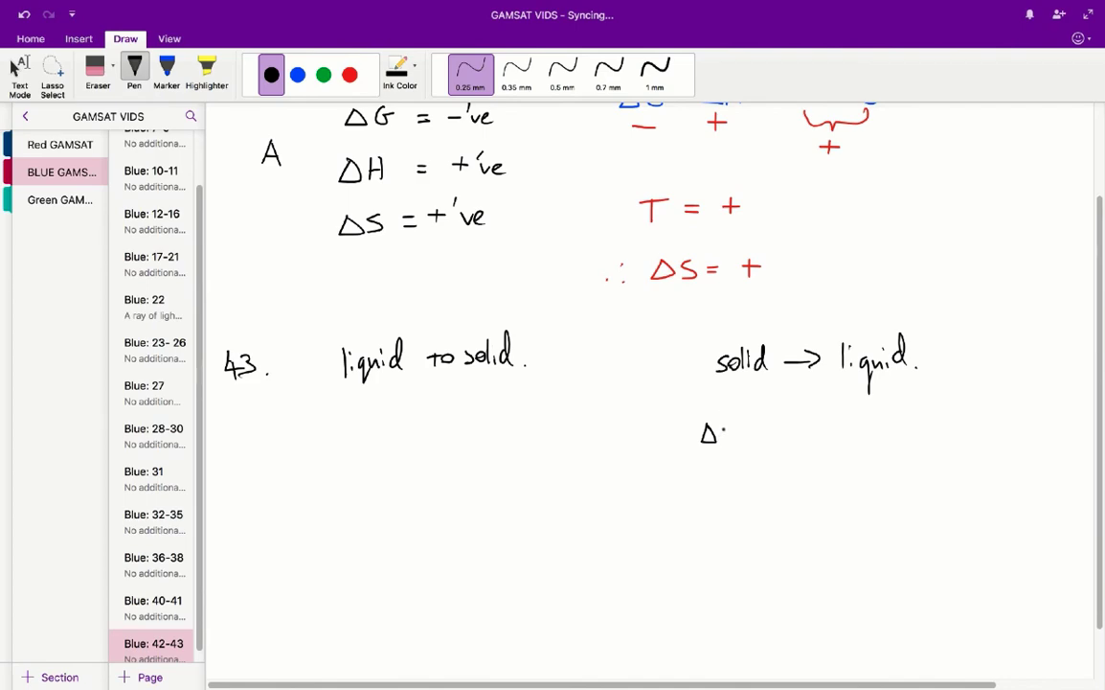
pyautogui.moveTo(725, 425)
pyautogui.mouseDown()
pyautogui.moveTo(735, 442)
pyautogui.moveTo(819, 431)
pyautogui.mouseUp()
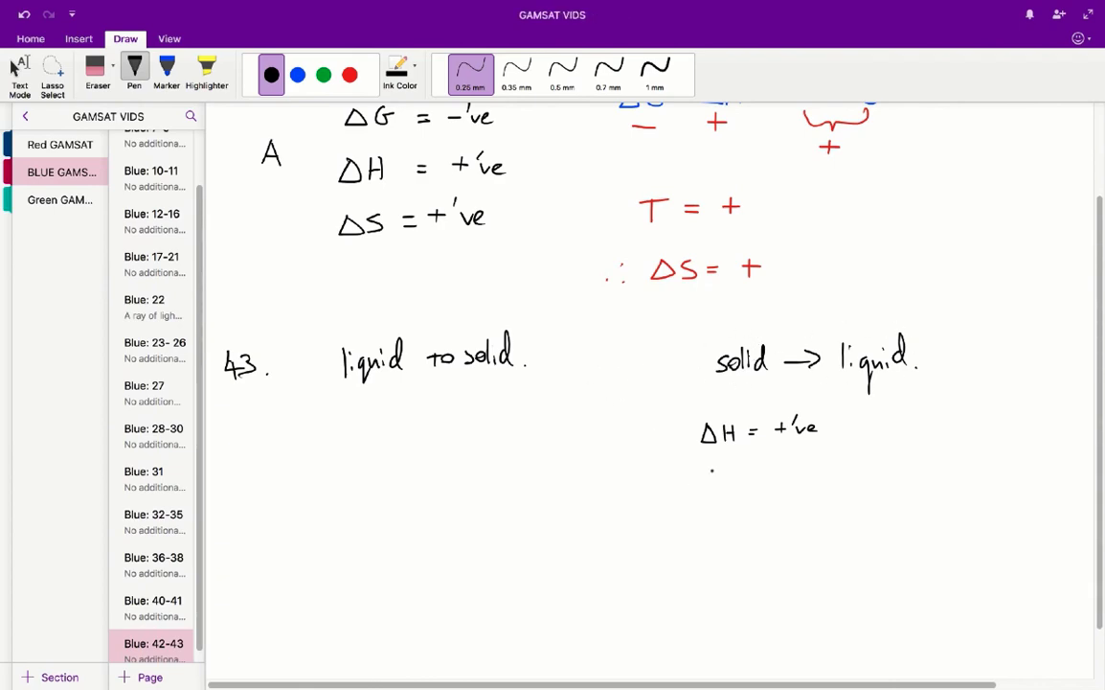
pyautogui.moveTo(713, 466); pyautogui.dragTo(744, 468)
pyautogui.moveTo(738, 476)
pyautogui.mouseDown()
pyautogui.moveTo(734, 484)
pyautogui.moveTo(778, 471)
pyautogui.mouseUp()
pyautogui.moveTo(765, 478)
pyautogui.mouseDown()
pyautogui.moveTo(808, 474)
pyautogui.moveTo(798, 484)
pyautogui.mouseUp()
pyautogui.moveTo(822, 462); pyautogui.dragTo(842, 478)
pyautogui.click(805, 487)
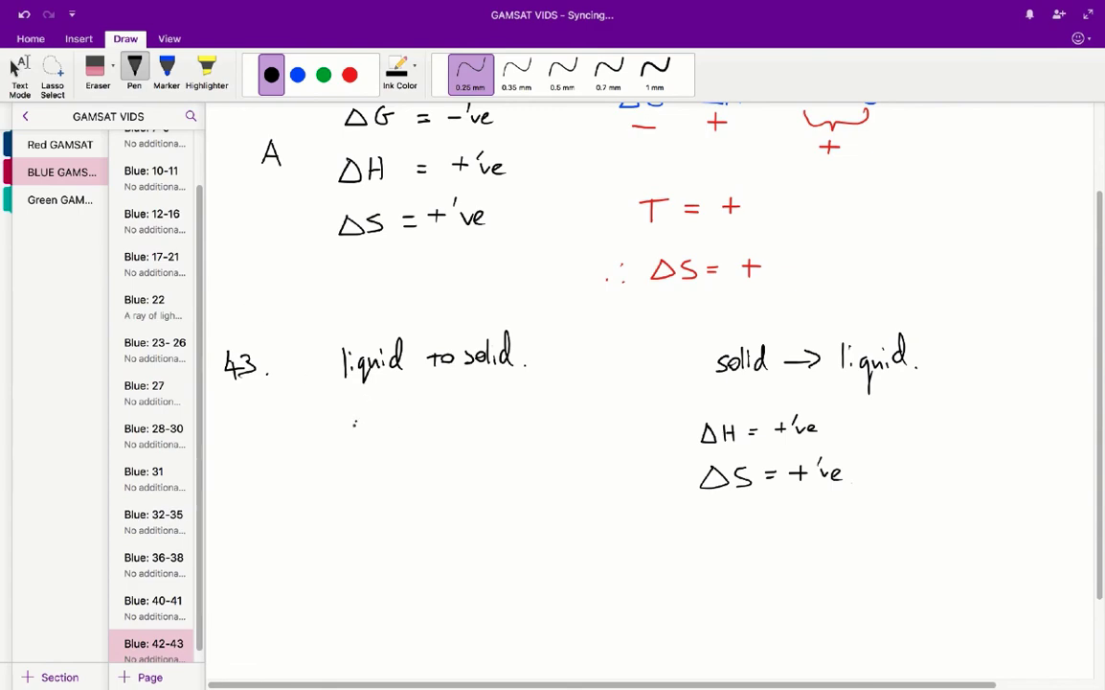
# Write the negative signs ΔH = −'ve and ΔS = −'ve in black under 'liquid to solid.'.
pyautogui.moveTo(363, 419)
pyautogui.mouseDown()
pyautogui.moveTo(388, 430)
pyautogui.moveTo(400, 419)
pyautogui.mouseUp()
pyautogui.moveTo(399, 410)
pyautogui.mouseDown()
pyautogui.moveTo(399, 429)
pyautogui.moveTo(423, 415)
pyautogui.mouseUp()
pyautogui.moveTo(410, 422); pyautogui.dragTo(455, 419)
pyautogui.moveTo(357, 470)
pyautogui.mouseDown()
pyautogui.moveTo(381, 487)
pyautogui.moveTo(422, 473)
pyautogui.mouseUp()
pyautogui.moveTo(404, 481)
pyautogui.mouseDown()
pyautogui.moveTo(471, 465)
pyautogui.moveTo(482, 475)
pyautogui.mouseUp()
pyautogui.moveTo(468, 406)
pyautogui.mouseDown()
pyautogui.moveTo(476, 423)
pyautogui.moveTo(496, 426)
pyautogui.mouseUp()
pyautogui.click(494, 444)
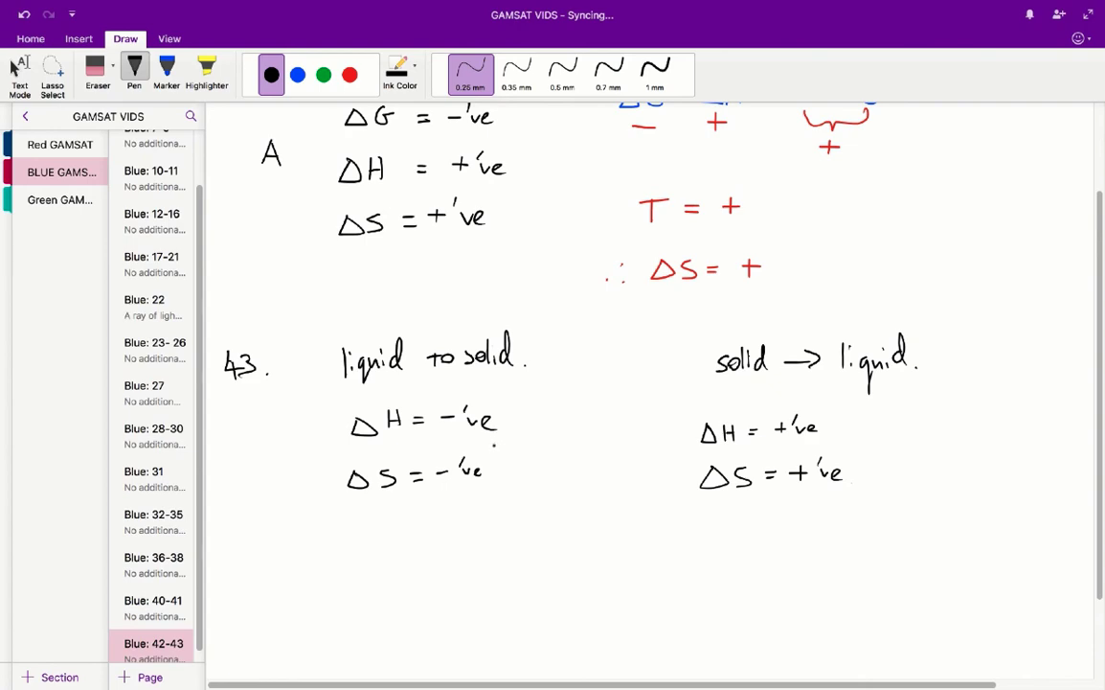